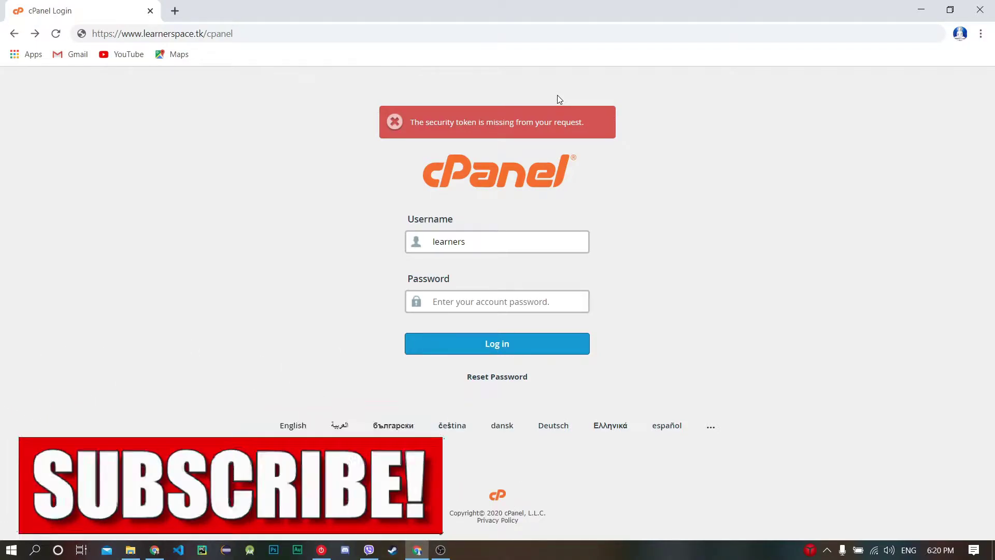
Step: Reload the cPanel address and log in to the learnerspace.tk account with the account password
{"action": "left_click", "coordinate": [341, 31]}
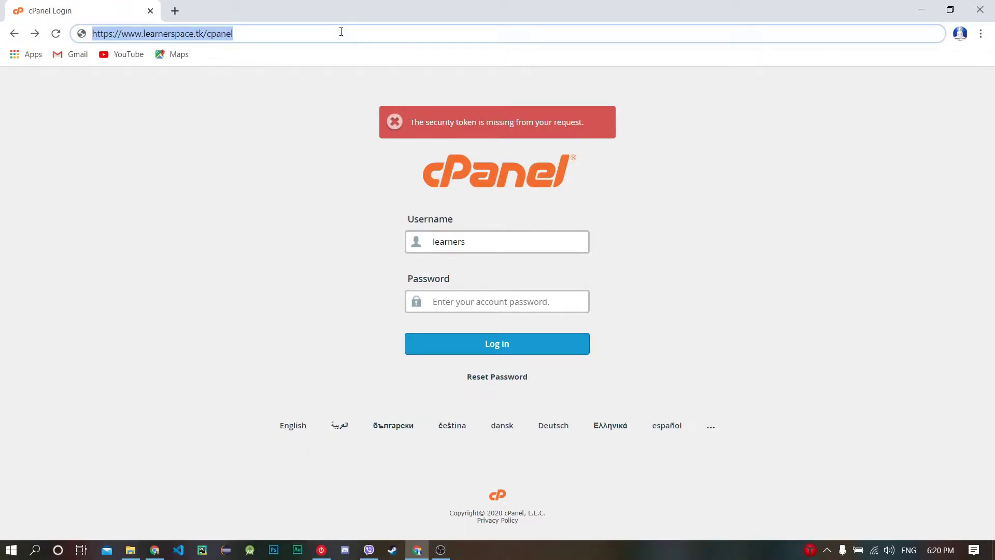
{"action": "key", "text": "Return"}
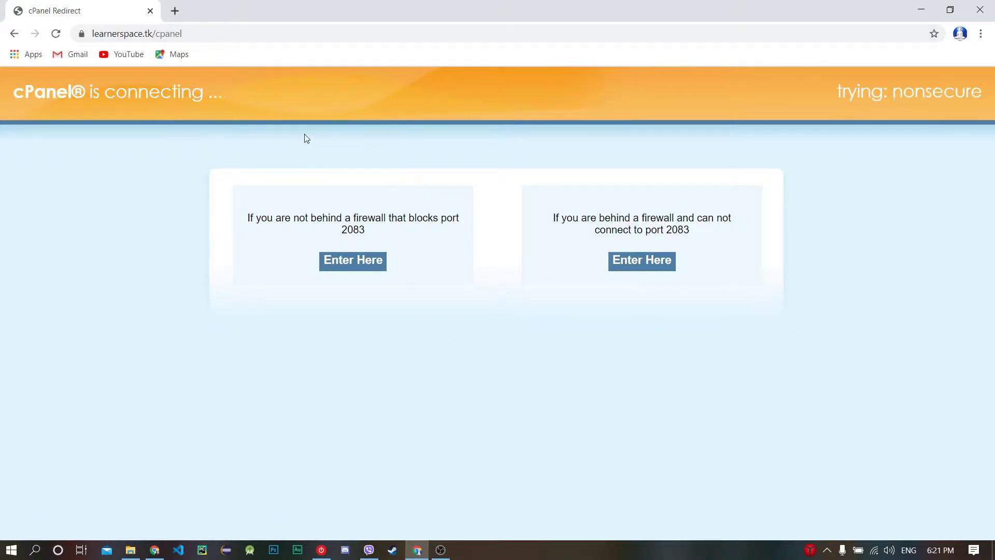
{"action": "left_click_drag", "start_coordinate": [207, 34], "coordinate": [94, 33]}
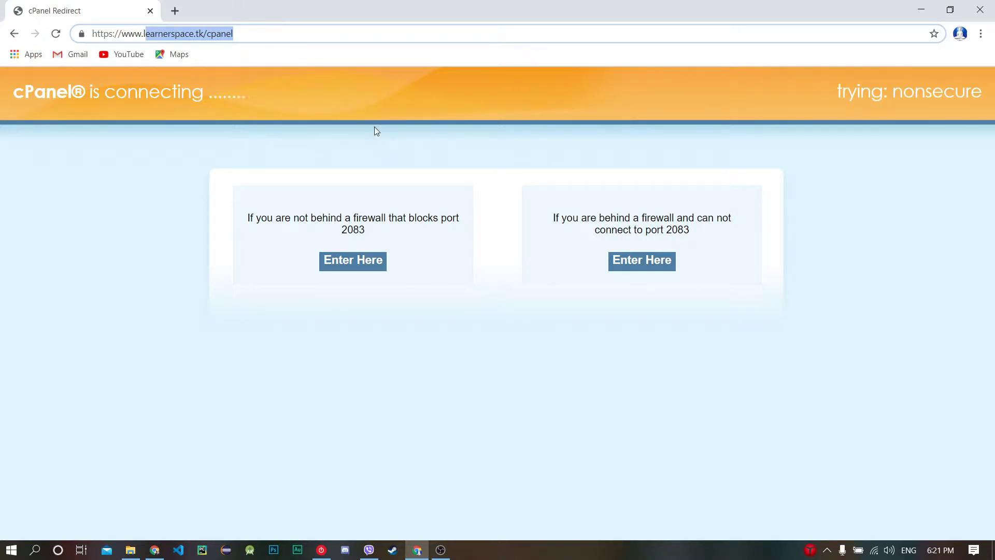
{"action": "left_click", "coordinate": [375, 111]}
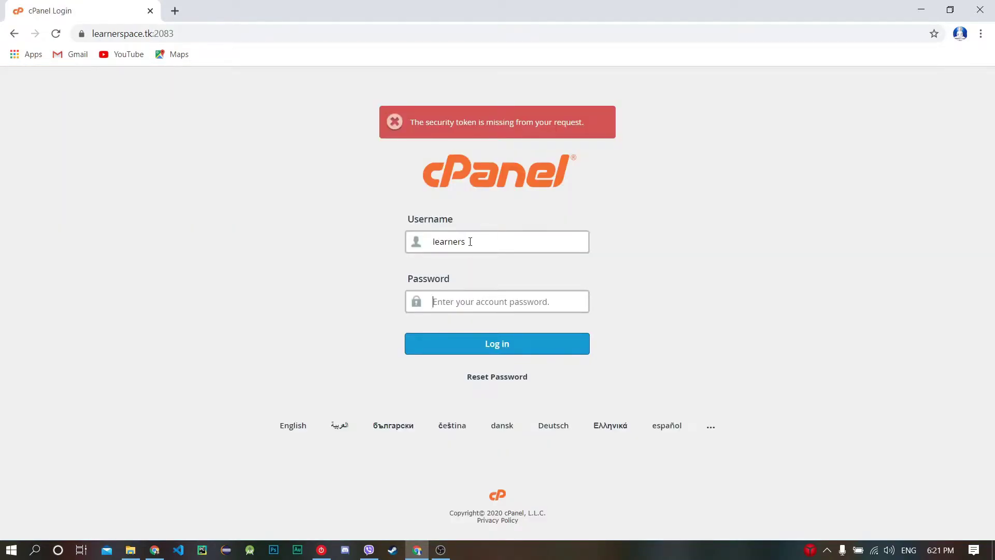
{"action": "key", "text": "ctrl+v"}
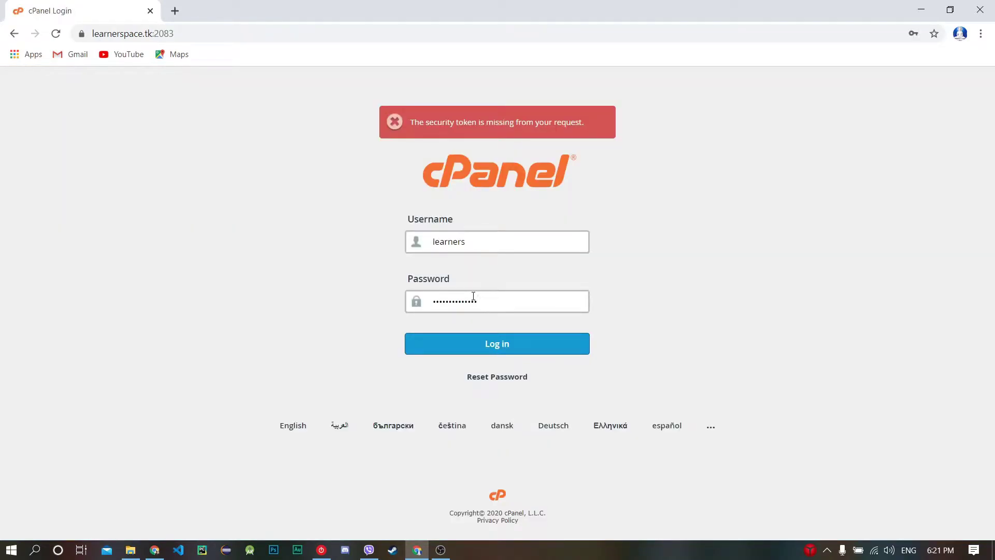
{"action": "left_click", "coordinate": [510, 336]}
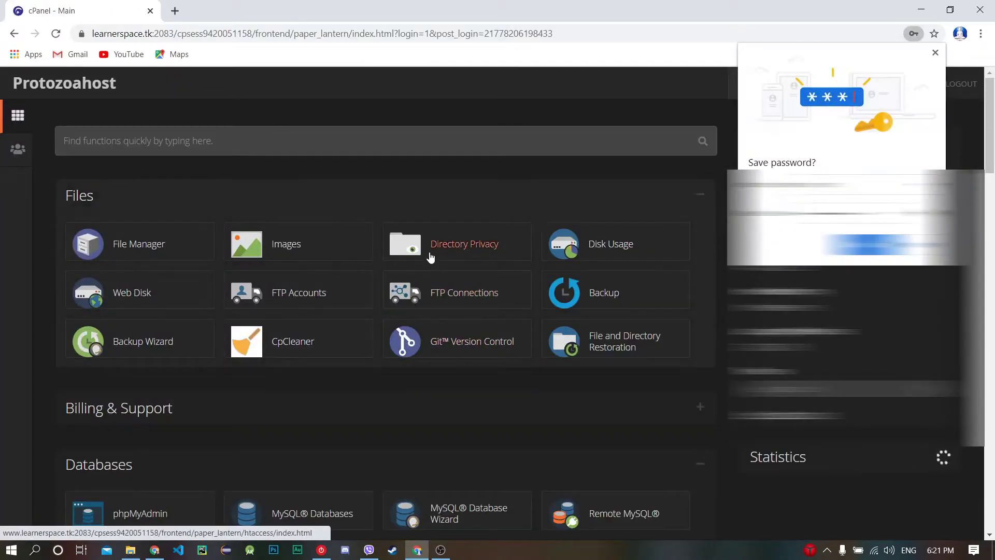
Step: Dismiss the save-password prompt and open Softaculous Apps Installer by searching 'sof'
{"action": "left_click", "coordinate": [936, 52]}
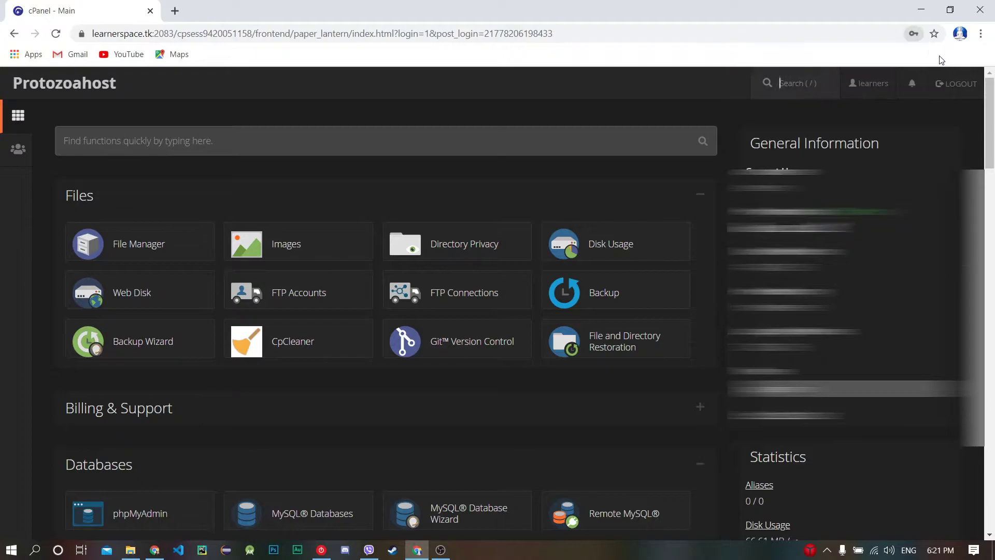
{"action": "left_click", "coordinate": [325, 148]}
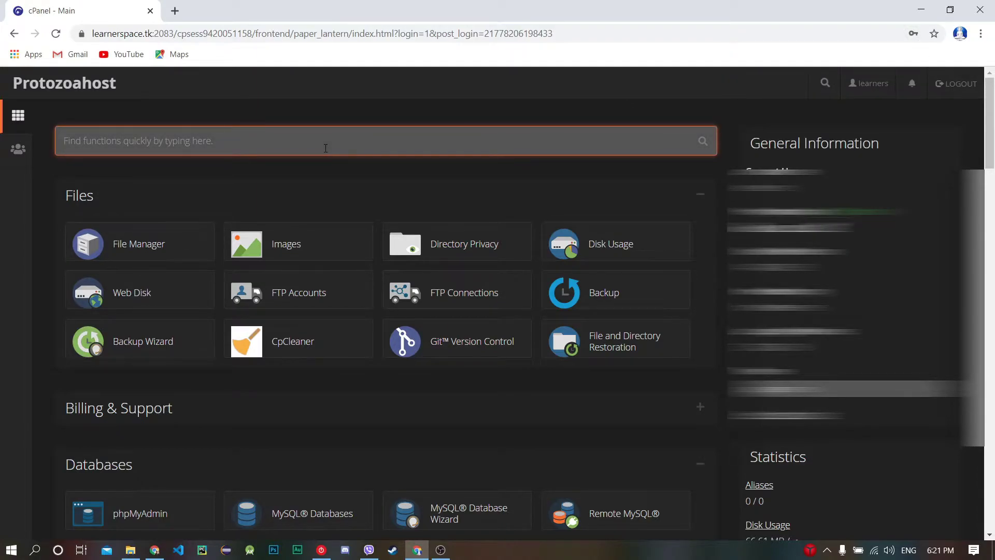
{"action": "type", "text": "sof"}
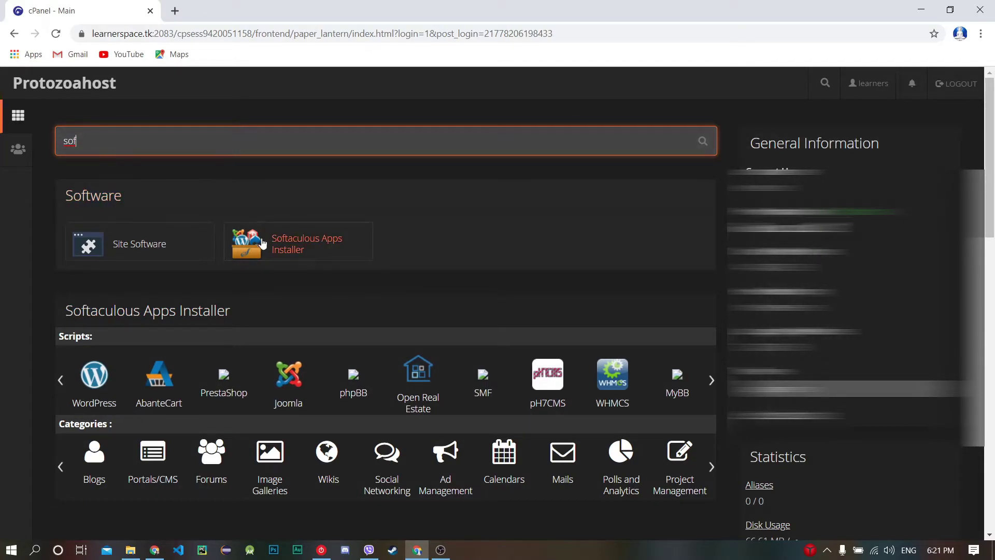
{"action": "left_click", "coordinate": [275, 253]}
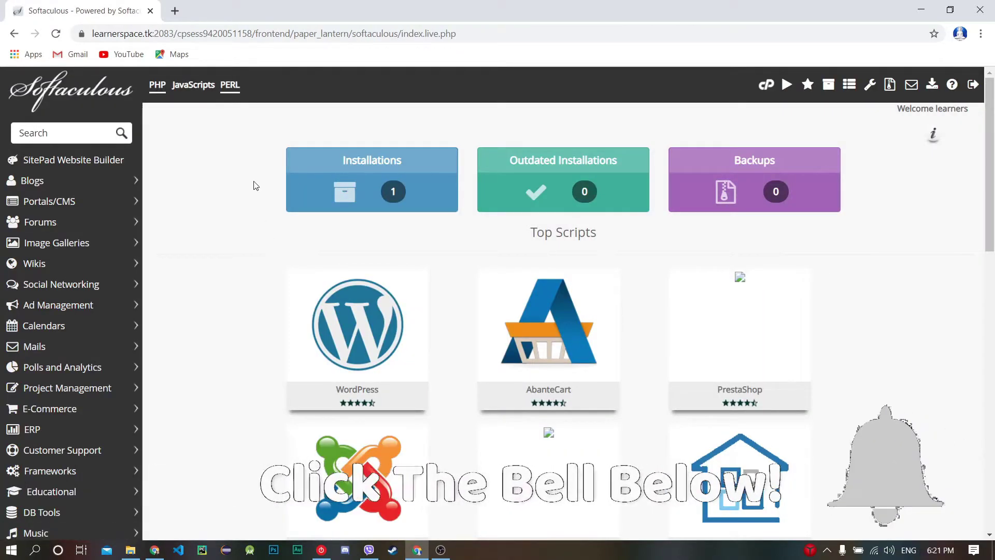
Step: Search the Softaculous scripts for 'mood' to list Moodle under Educational
{"action": "left_click", "coordinate": [107, 133]}
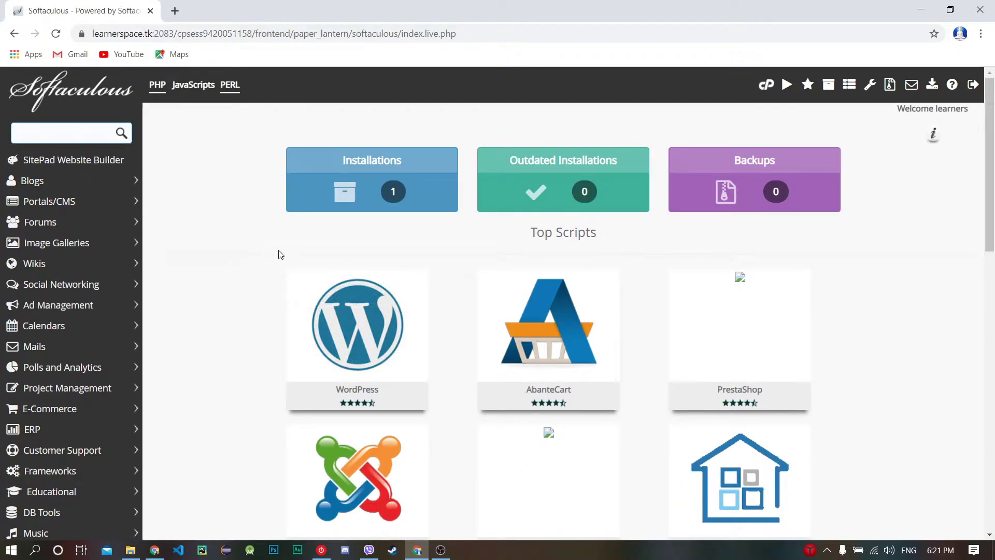
{"action": "mouse_move", "coordinate": [336, 330]}
{"action": "type", "text": "ood"}
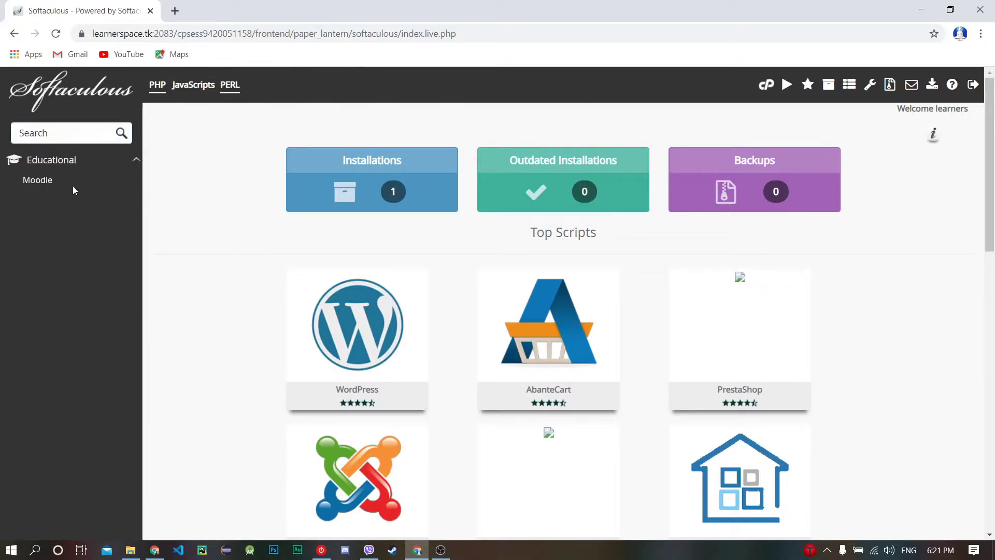
Step: Start a Moodle installation and keep version 3.8.3
{"action": "left_click", "coordinate": [43, 181]}
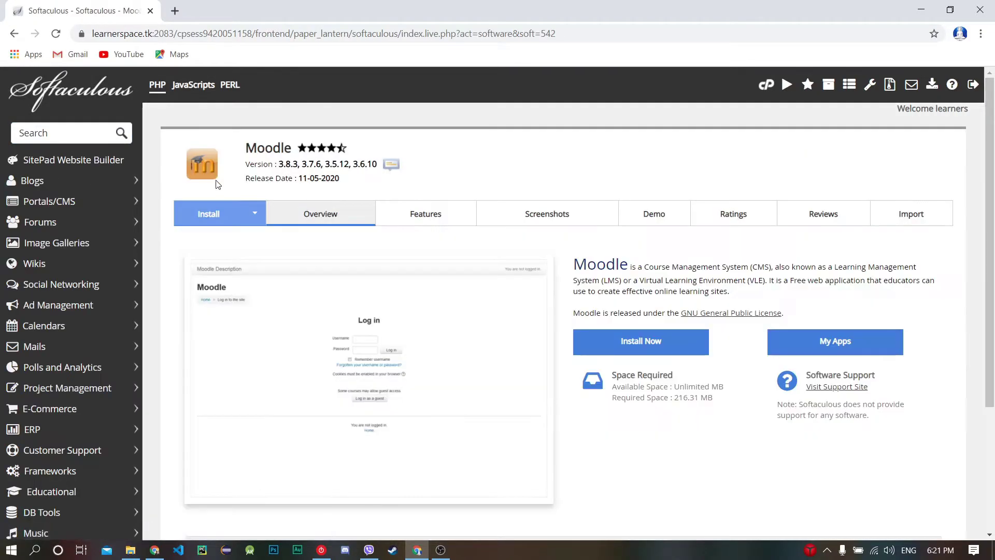
{"action": "left_click", "coordinate": [624, 351]}
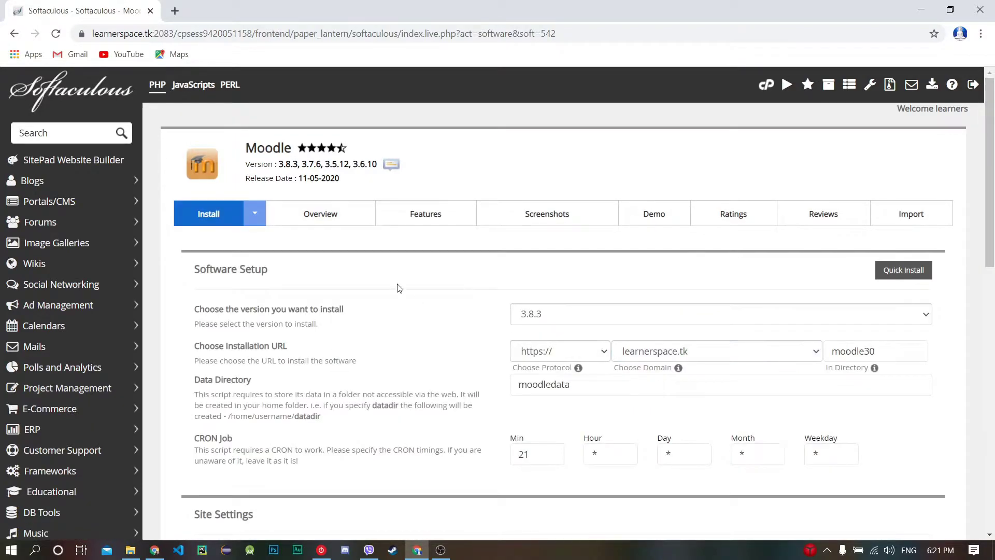
{"action": "scroll", "coordinate": [398, 289], "scroll_direction": "down", "scroll_amount": 1}
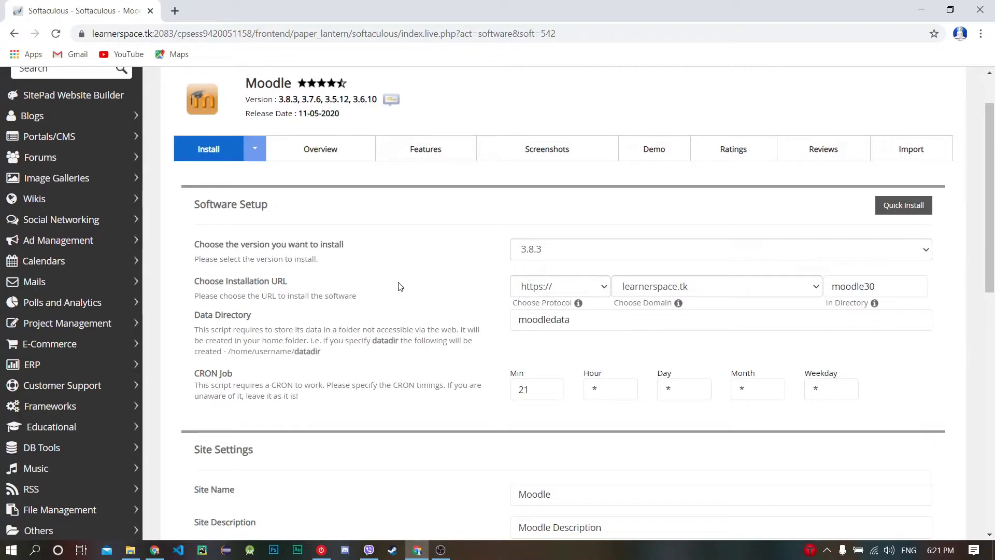
{"action": "left_click", "coordinate": [882, 252]}
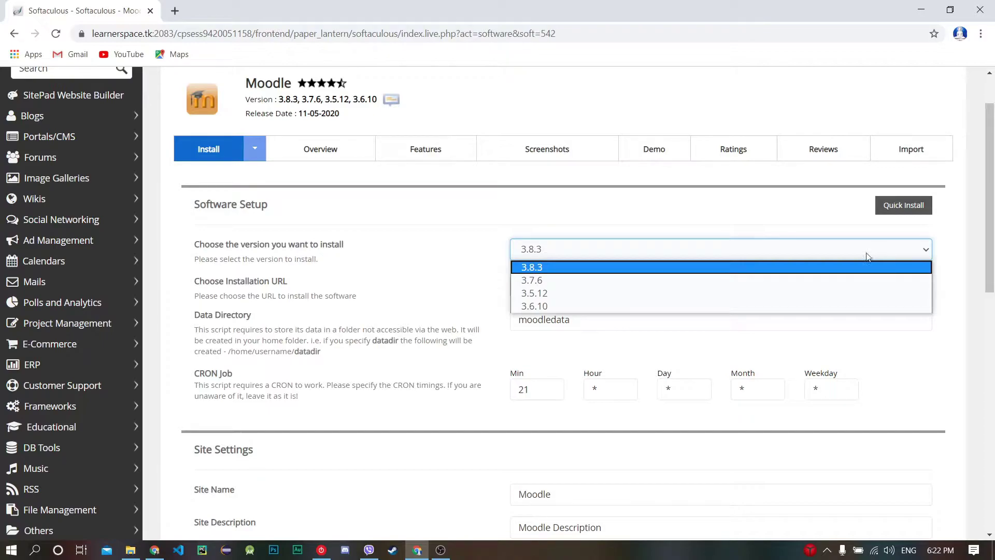
{"action": "left_click", "coordinate": [527, 266]}
{"action": "left_click", "coordinate": [561, 249]}
{"action": "left_click", "coordinate": [561, 250]}
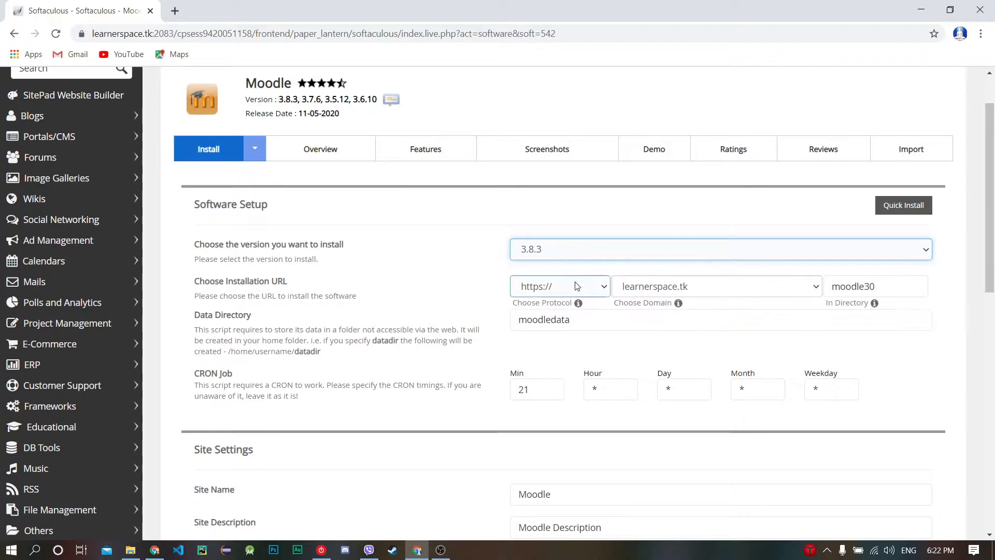
Step: Clear the 'moodle30' install directory to install at the learnerspace.tk root, and set CRON minute to 3
{"action": "double_click", "coordinate": [835, 286]}
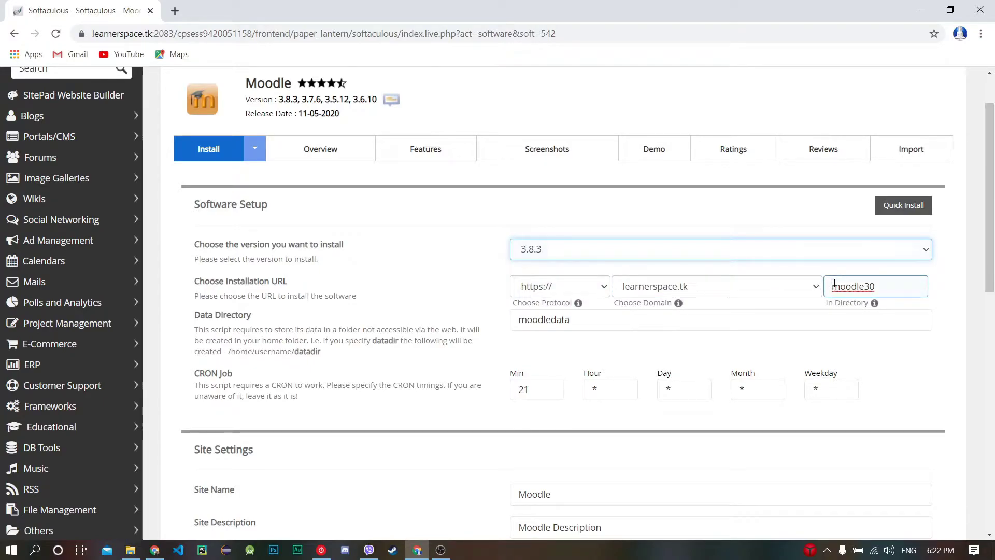
{"action": "left_click", "coordinate": [895, 283]}
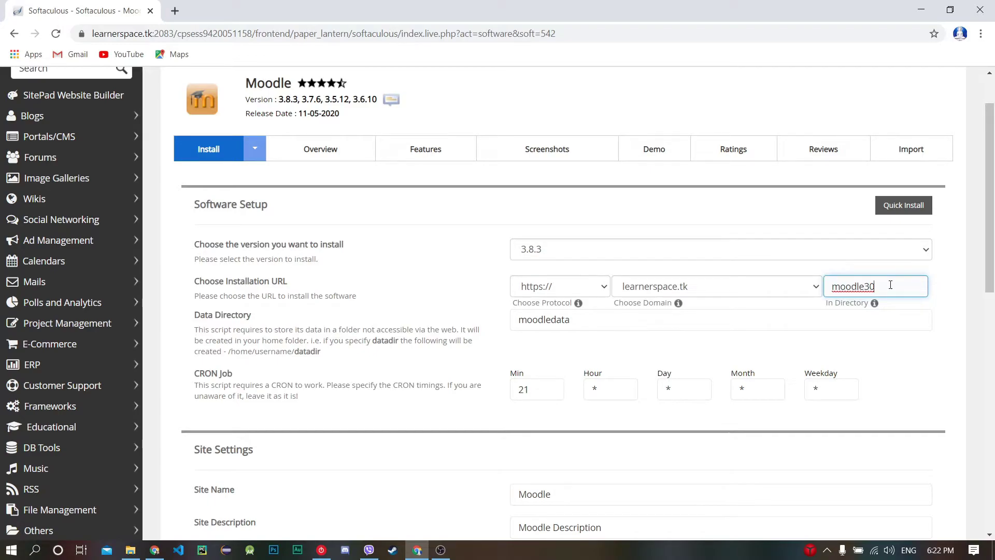
{"action": "key", "text": "BackSpace"}
{"action": "key", "text": "BackSpace"}
{"action": "key", "text": "BackSpace"}
{"action": "key", "text": "BackSpace"}
{"action": "key", "text": "BackSpace"}
{"action": "key", "text": "BackSpace"}
{"action": "key", "text": "BackSpace"}
{"action": "left_click", "coordinate": [963, 287]}
{"action": "left_click", "coordinate": [655, 326]}
{"action": "left_click", "coordinate": [689, 292]}
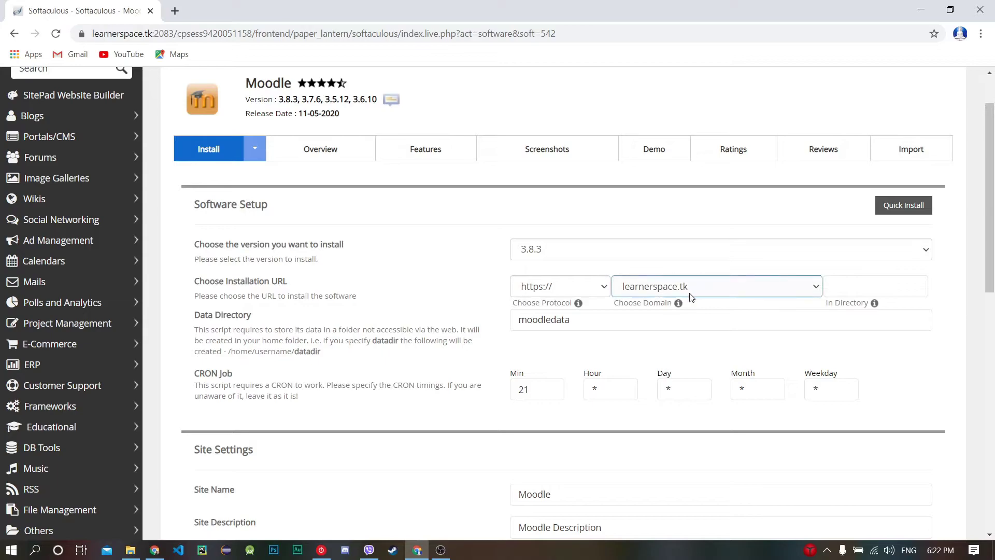
{"action": "left_click", "coordinate": [549, 388]}
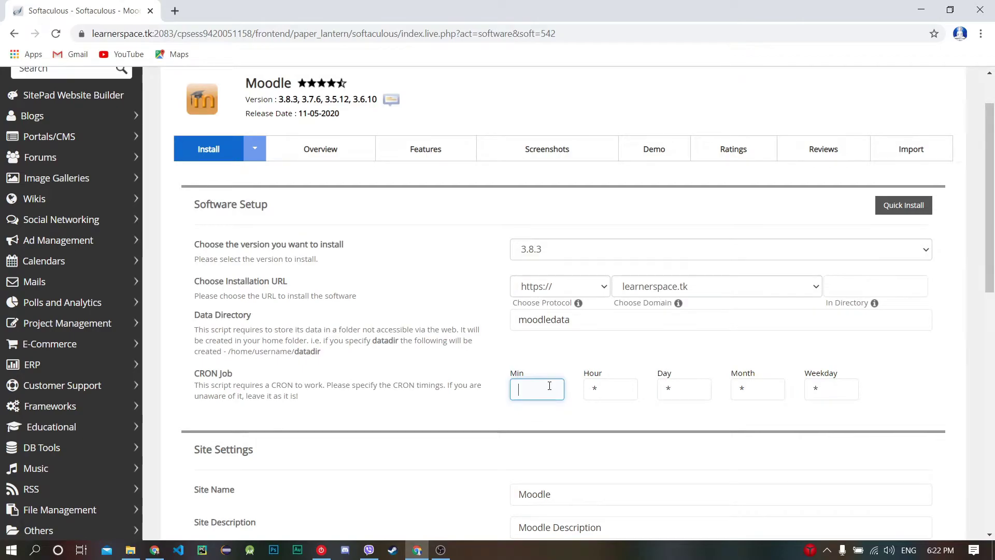
{"action": "left_click", "coordinate": [640, 337]}
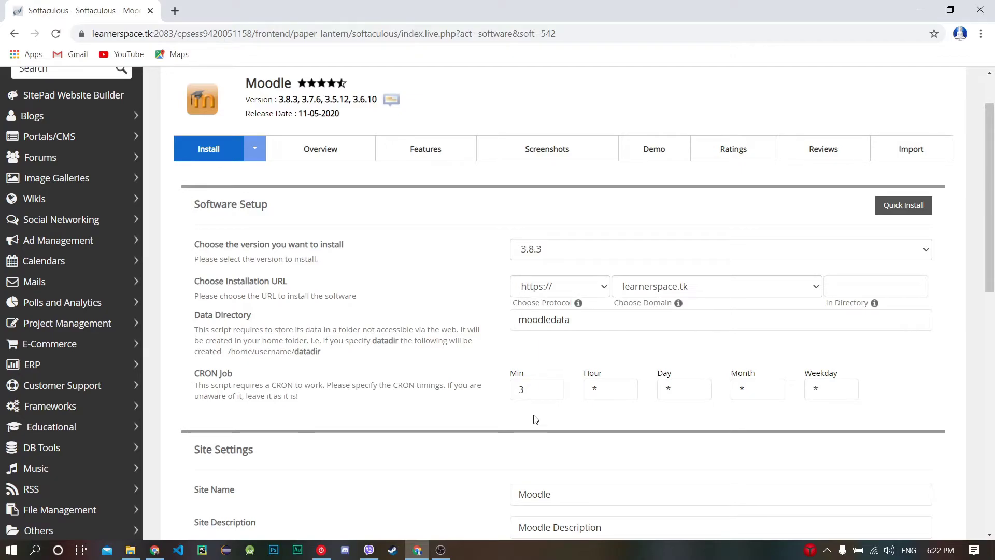
Step: Replace the default 'Moodle Description' site description with 'moodle demo', keeping the site name Moodle
{"action": "scroll", "coordinate": [582, 427], "scroll_direction": "down", "scroll_amount": 2}
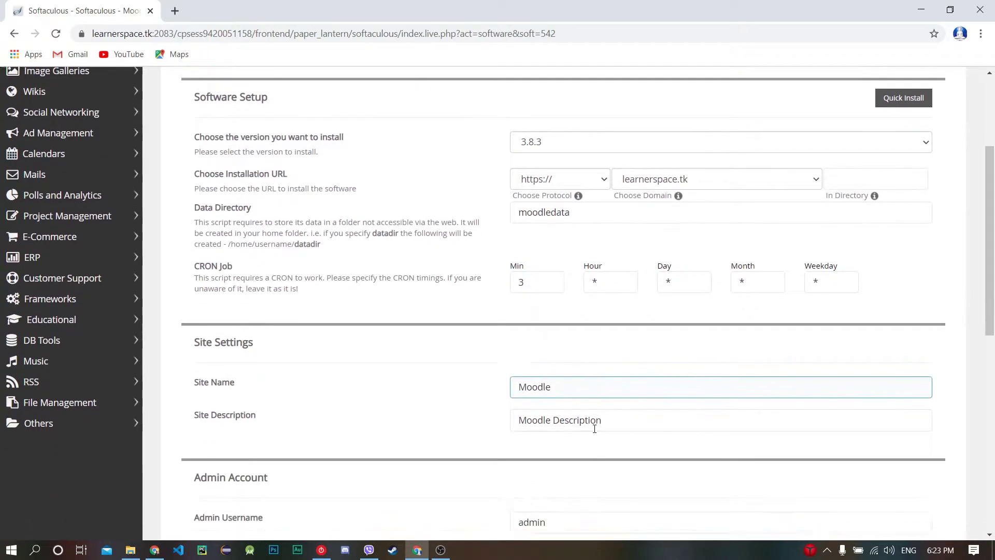
{"action": "scroll", "coordinate": [596, 428], "scroll_direction": "down", "scroll_amount": 2}
{"action": "left_click", "coordinate": [584, 298]}
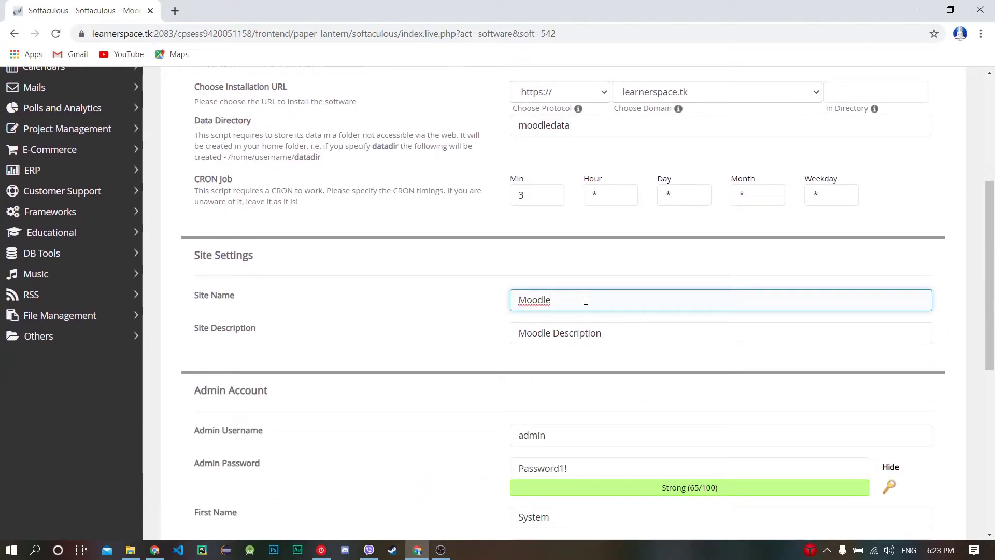
{"action": "left_click", "coordinate": [641, 333]}
{"action": "key", "text": "BackSpace"}
{"action": "key", "text": "BackSpace"}
{"action": "key", "text": "BackSpace"}
{"action": "key", "text": "BackSpace"}
{"action": "key", "text": "BackSpace"}
{"action": "key", "text": "BackSpace"}
{"action": "key", "text": "BackSpace"}
{"action": "key", "text": "BackSpace"}
{"action": "key", "text": "BackSpace"}
{"action": "key", "text": "BackSpace"}
{"action": "key", "text": "BackSpace"}
{"action": "key", "text": "BackSpace"}
{"action": "key", "text": "BackSpace"}
{"action": "key", "text": "BackSpace"}
{"action": "key", "text": "BackSpace"}
{"action": "key", "text": "BackSpace"}
{"action": "key", "text": "BackSpace"}
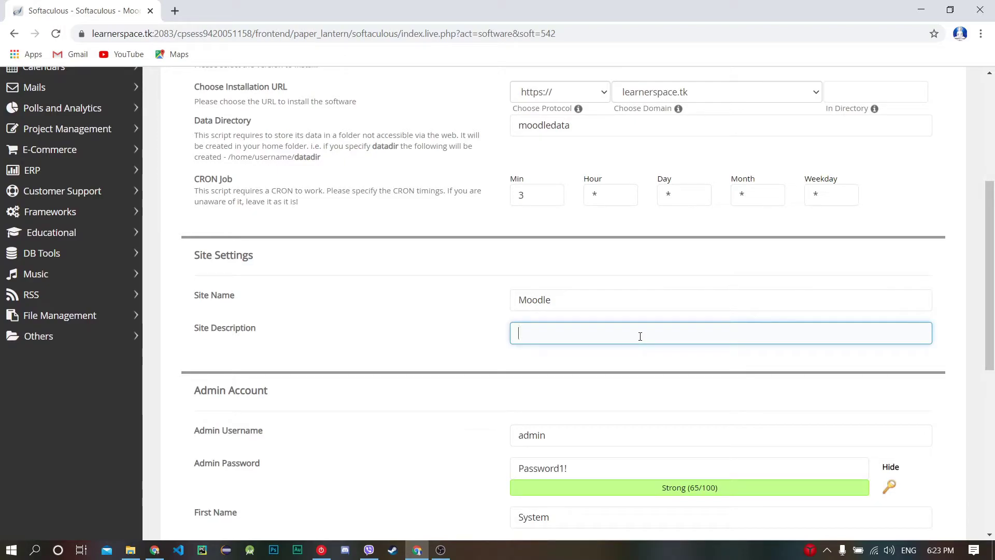
{"action": "type", "text": "moodle demo"}
{"action": "left_click_drag", "start_coordinate": [513, 333], "coordinate": [596, 334]}
{"action": "left_click", "coordinate": [597, 334]}
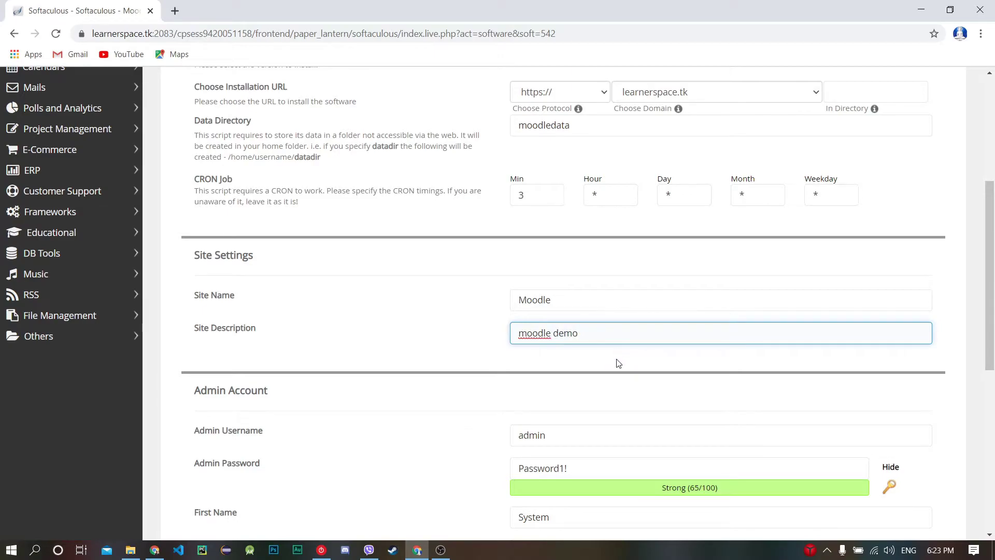
{"action": "scroll", "coordinate": [617, 362], "scroll_direction": "down", "scroll_amount": 2}
{"action": "left_click", "coordinate": [577, 307]}
Step: Check the prefilled admin username and password, then run the Moodle installation
{"action": "left_click", "coordinate": [587, 338]}
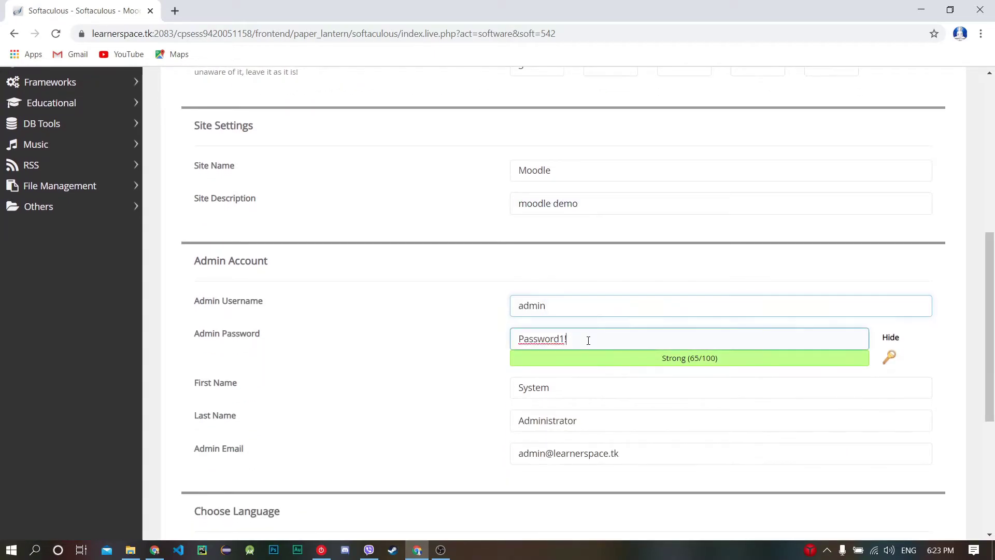
{"action": "left_click_drag", "start_coordinate": [515, 335], "coordinate": [591, 338]}
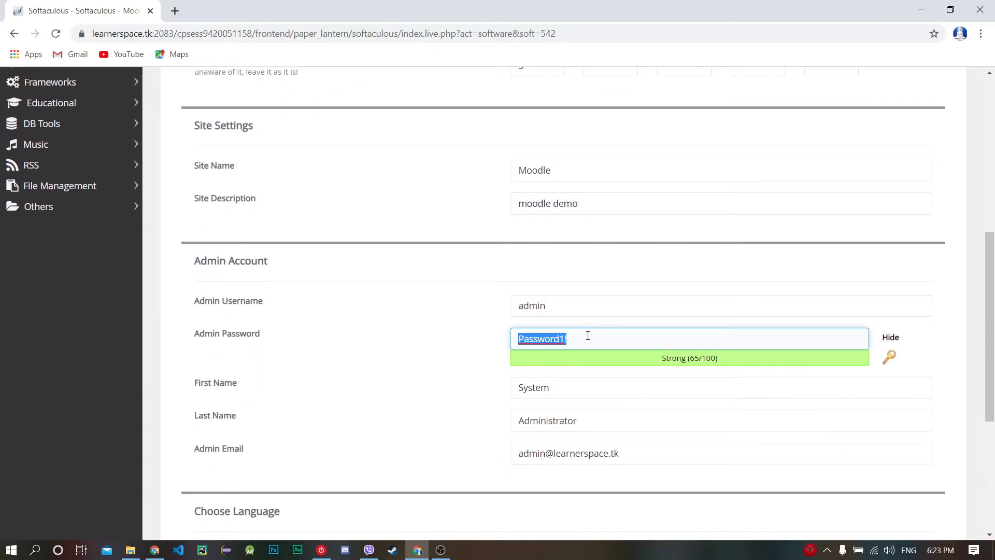
{"action": "double_click", "coordinate": [556, 306]}
{"action": "left_click", "coordinate": [413, 322]}
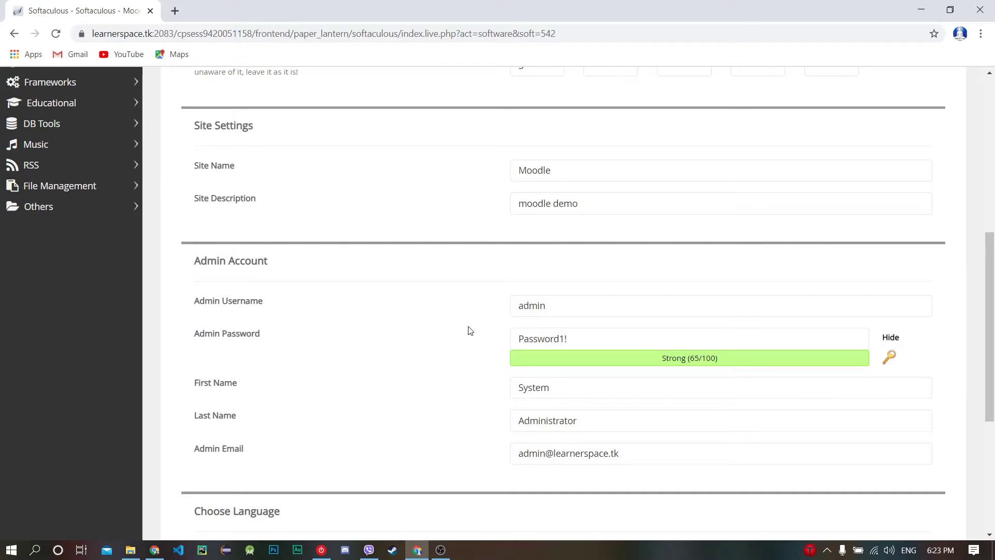
{"action": "scroll", "coordinate": [470, 331], "scroll_direction": "down", "scroll_amount": 5}
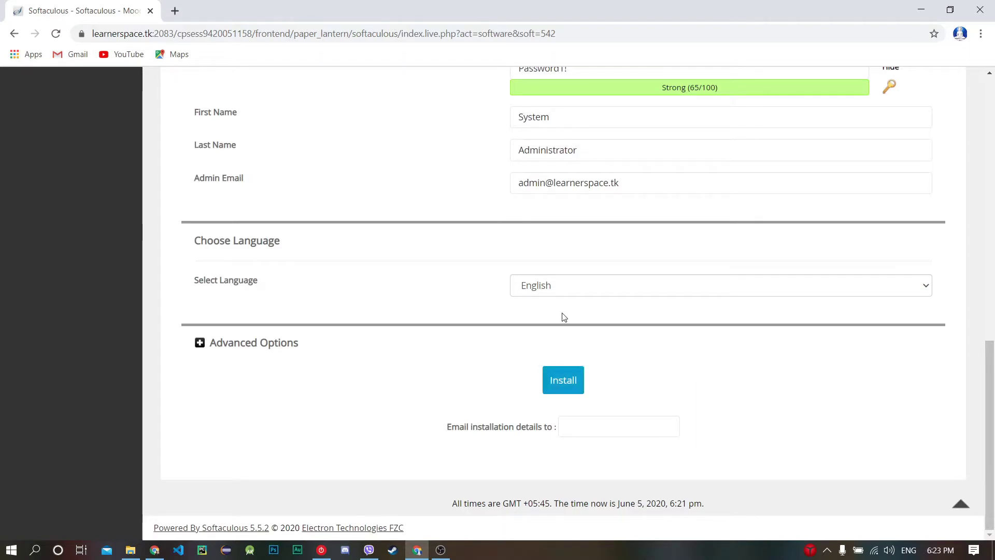
{"action": "left_click", "coordinate": [562, 380]}
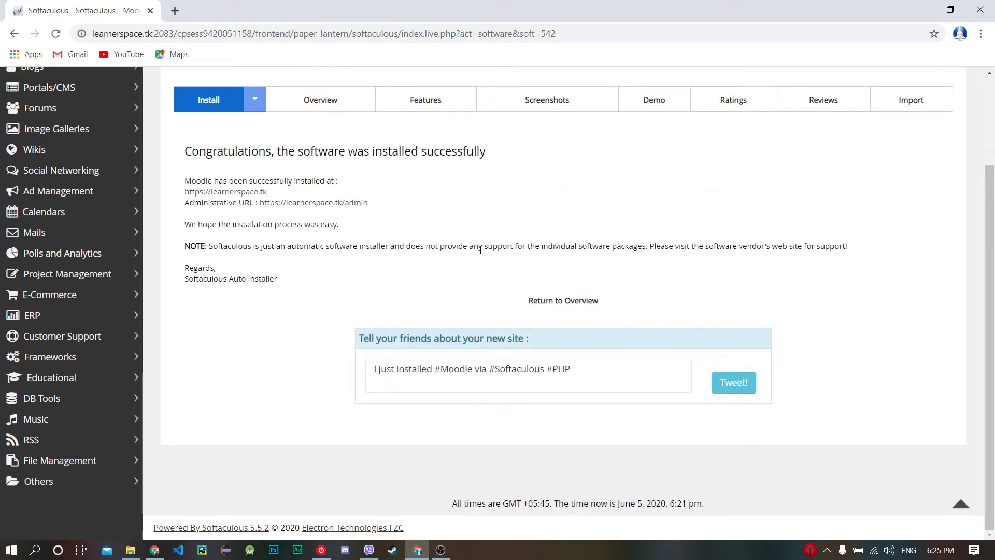
{"action": "left_click_drag", "start_coordinate": [185, 152], "coordinate": [487, 153]}
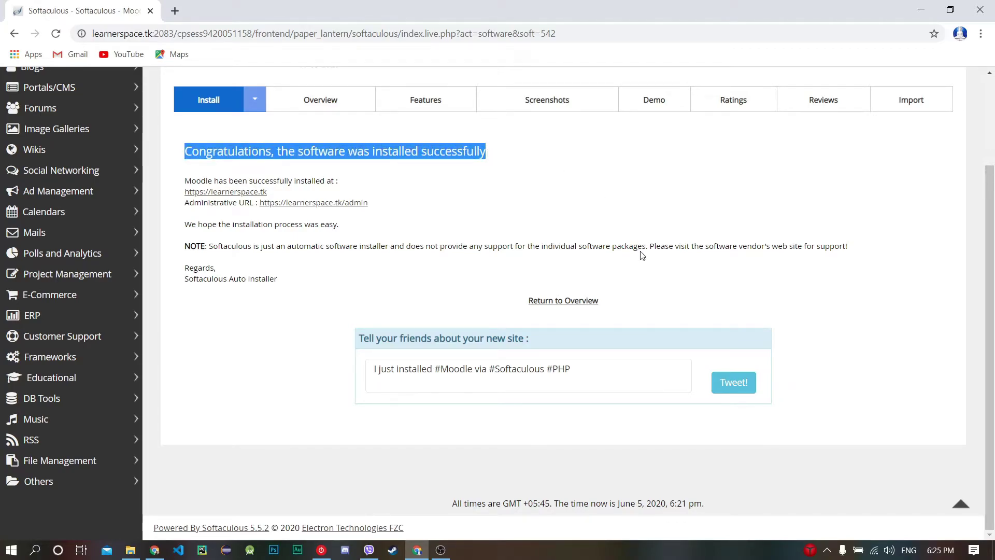
{"action": "left_click", "coordinate": [591, 367]}
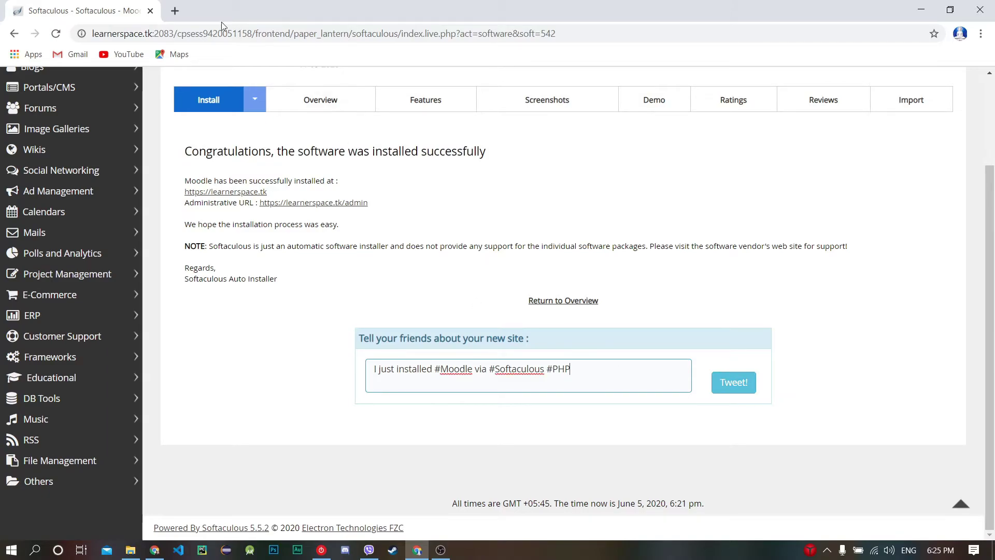
{"action": "left_click", "coordinate": [175, 10]}
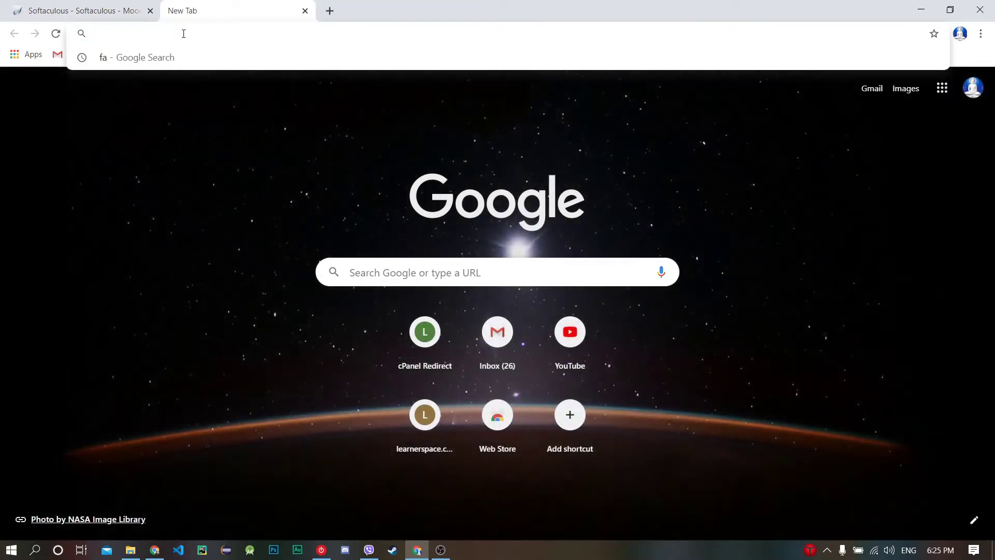
{"action": "type", "text": "www"}
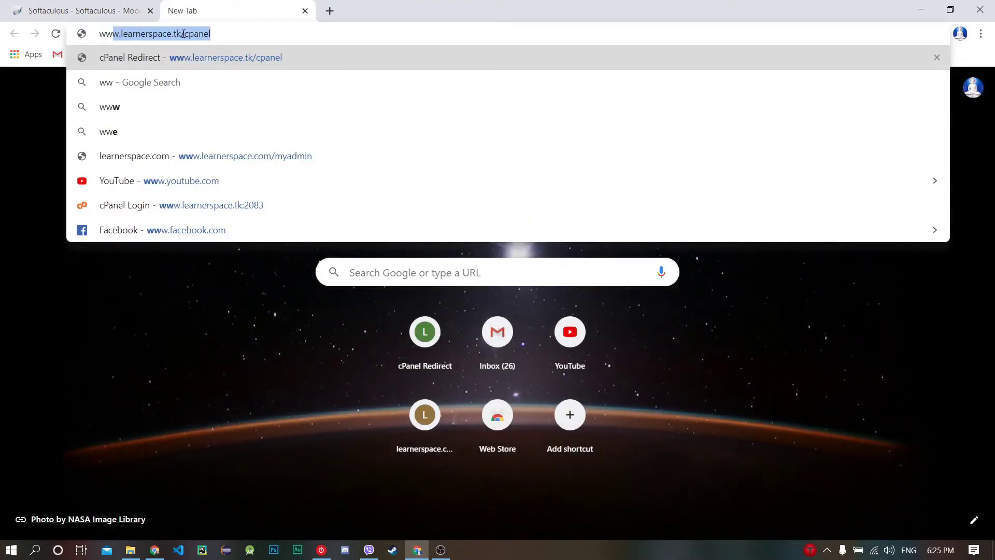
{"action": "type", "text": ".learner"}
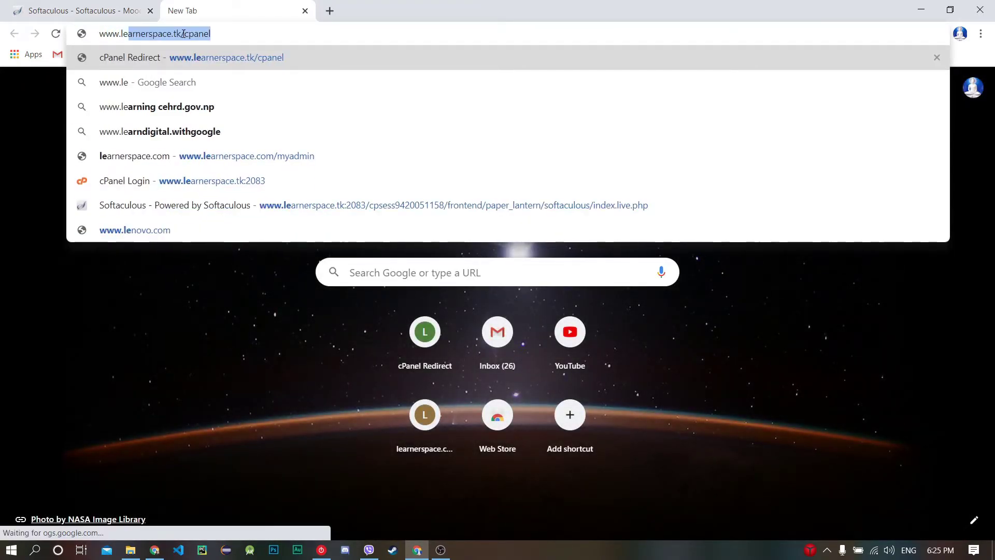
{"action": "type", "text": "space.tk"}
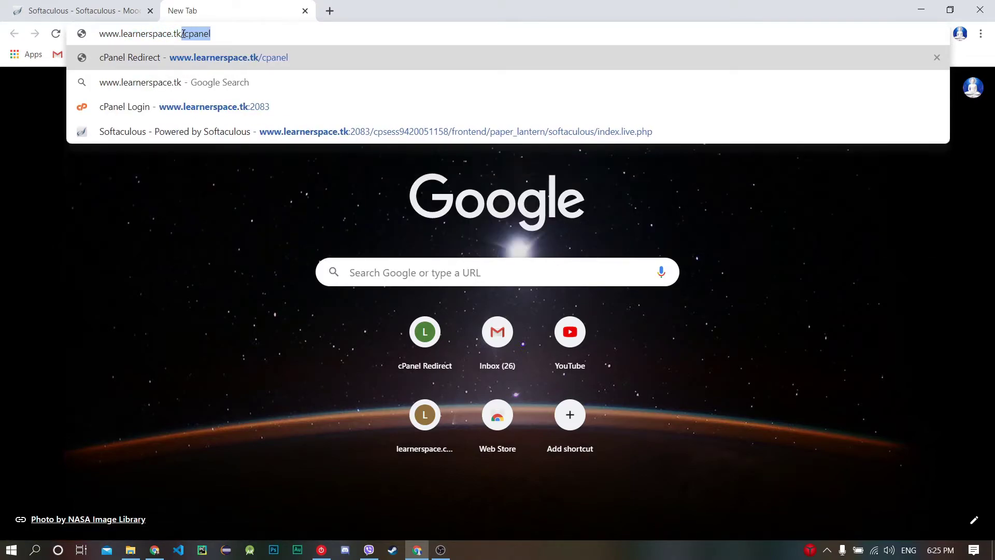
{"action": "key", "text": "BackSpace"}
{"action": "key", "text": "BackSpace"}
{"action": "type", "text": "k"}
{"action": "key", "text": "Return"}
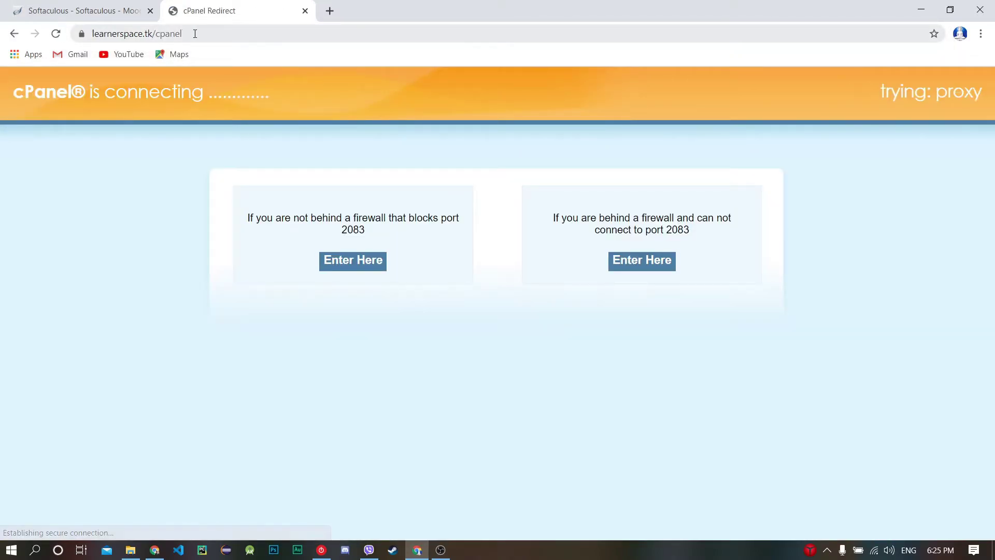
{"action": "left_click", "coordinate": [155, 34]}
{"action": "left_click_drag", "start_coordinate": [167, 35], "coordinate": [182, 35]}
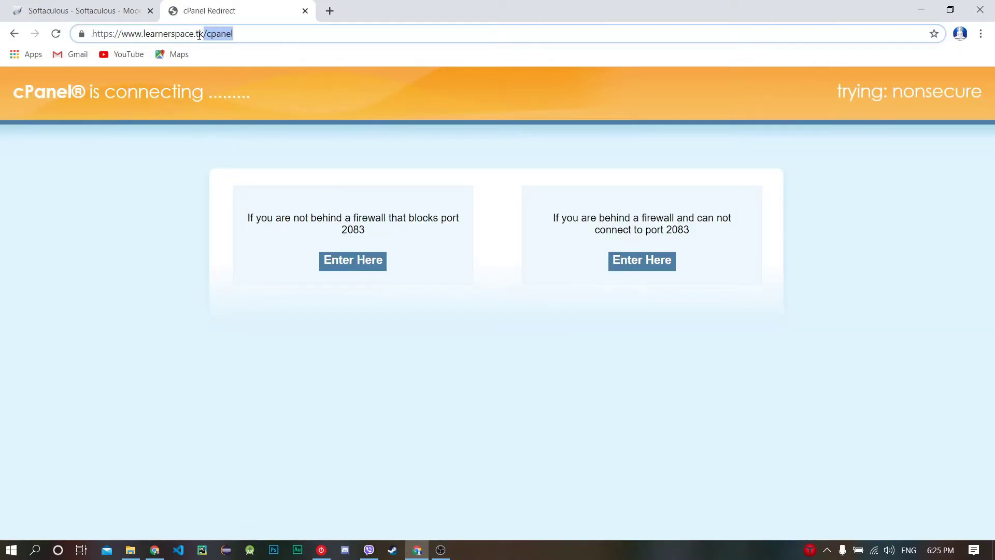
{"action": "key", "text": "BackSpace"}
{"action": "key", "text": "Return"}
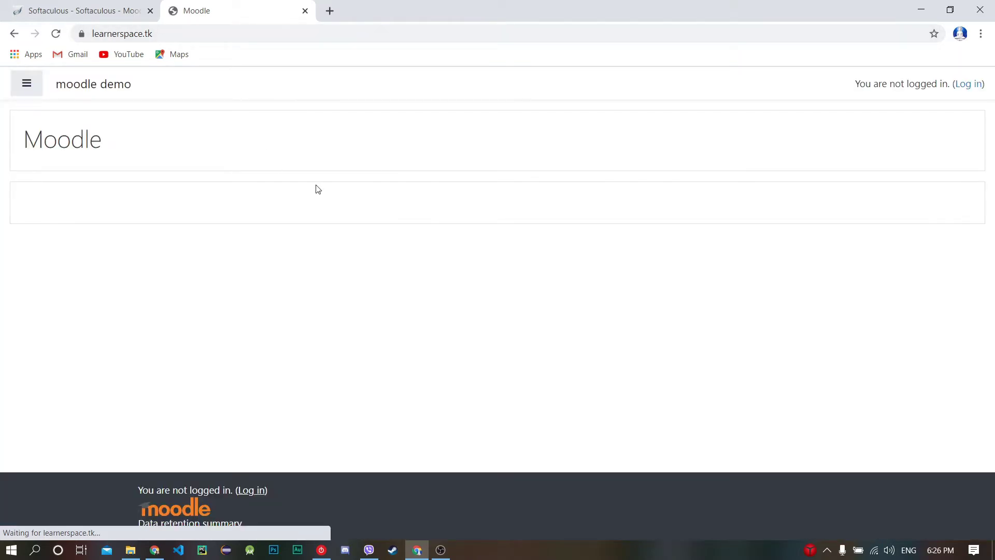
Step: Log in to Moodle as admin with the account password, ticking Remember username
{"action": "left_click", "coordinate": [24, 86]}
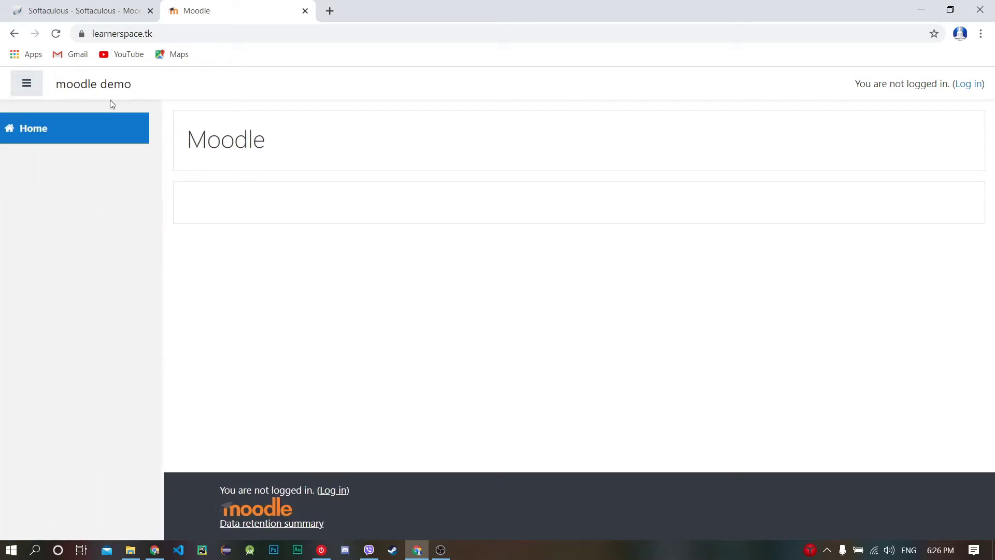
{"action": "left_click", "coordinate": [28, 85]}
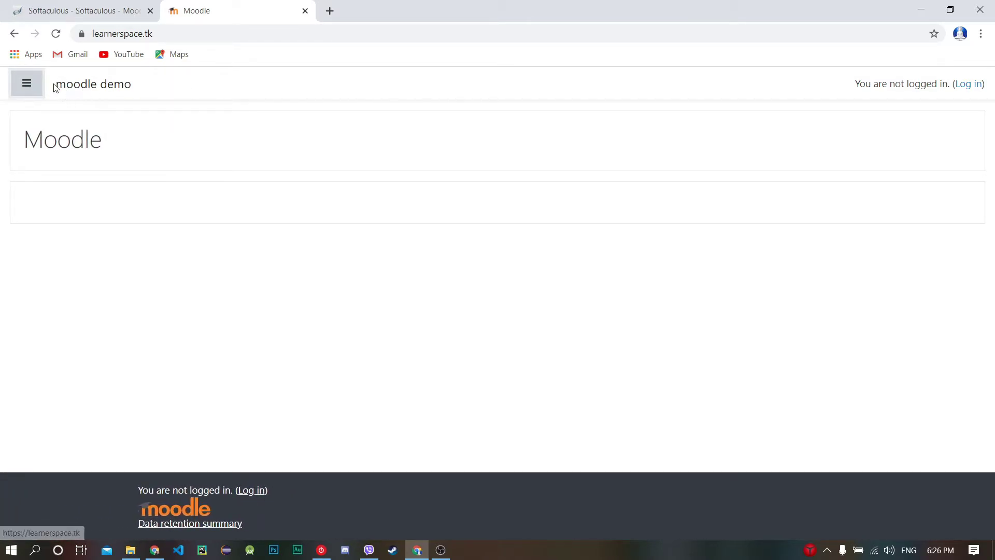
{"action": "left_click", "coordinate": [961, 84]}
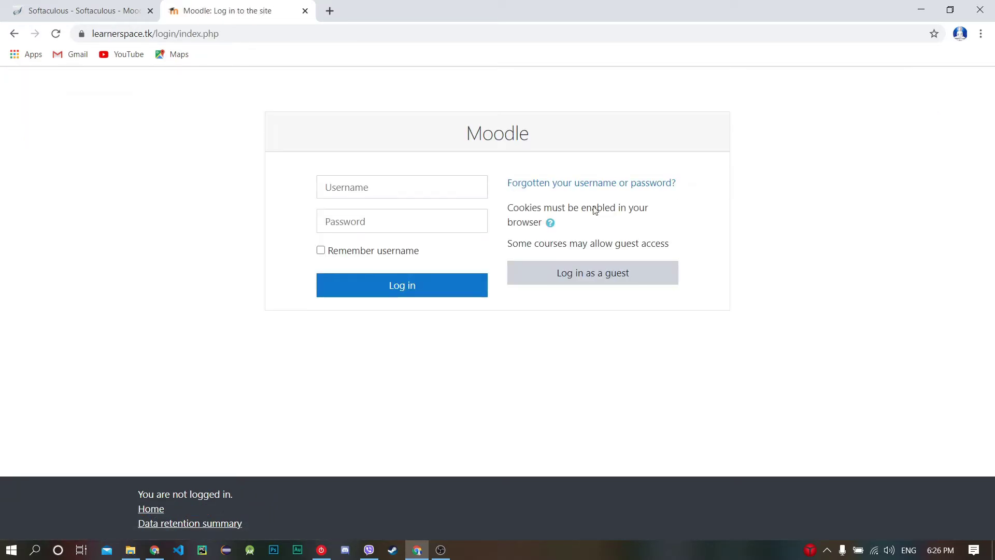
{"action": "left_click", "coordinate": [380, 192]}
{"action": "type", "text": "admin"}
{"action": "left_click", "coordinate": [368, 224]}
{"action": "type", "text": "•"}
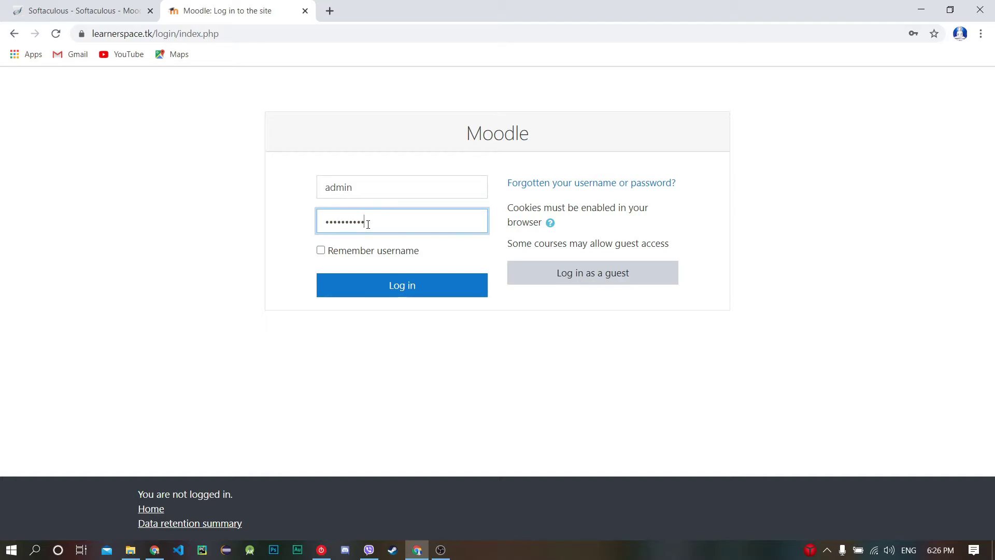
{"action": "left_click", "coordinate": [321, 251]}
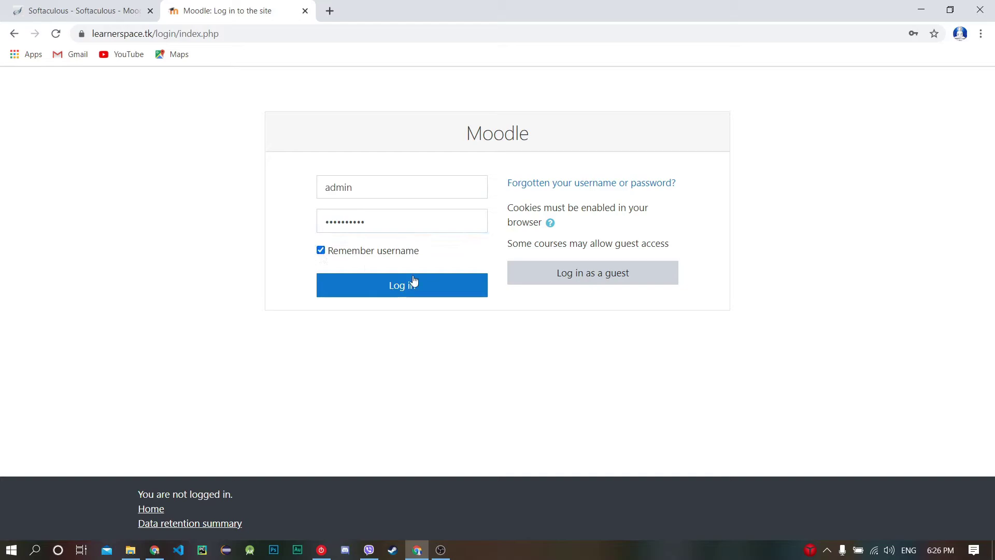
{"action": "left_click", "coordinate": [413, 283]}
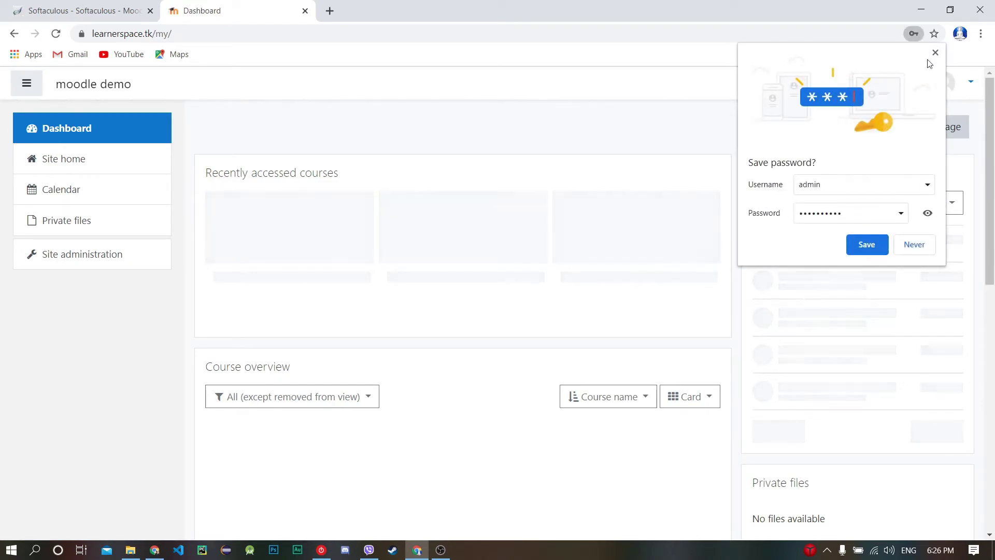
Step: Dismiss the save-password prompt and step through the Dashboard tour until End tour
{"action": "left_click", "coordinate": [936, 53]}
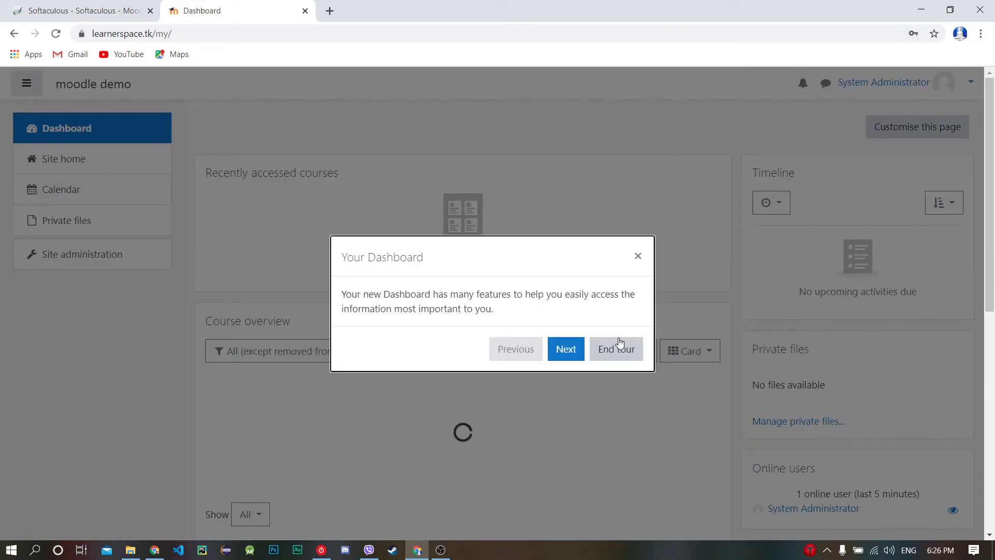
{"action": "left_click", "coordinate": [564, 354]}
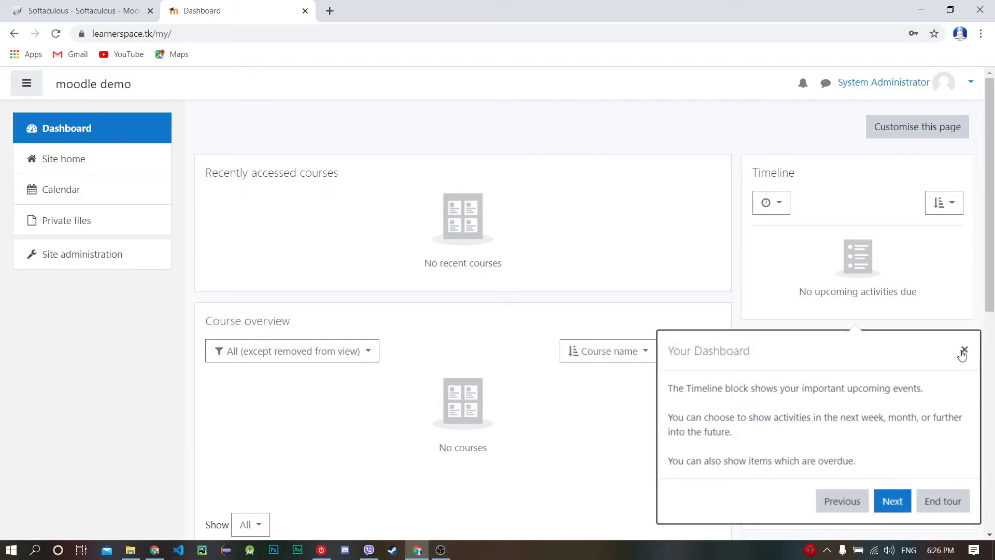
{"action": "left_click", "coordinate": [892, 501]}
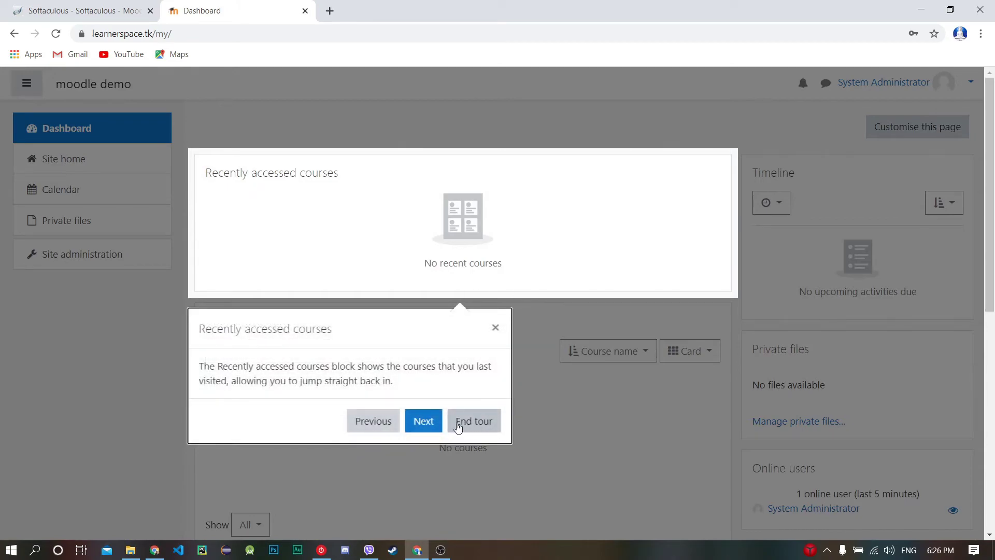
{"action": "left_click", "coordinate": [434, 432]}
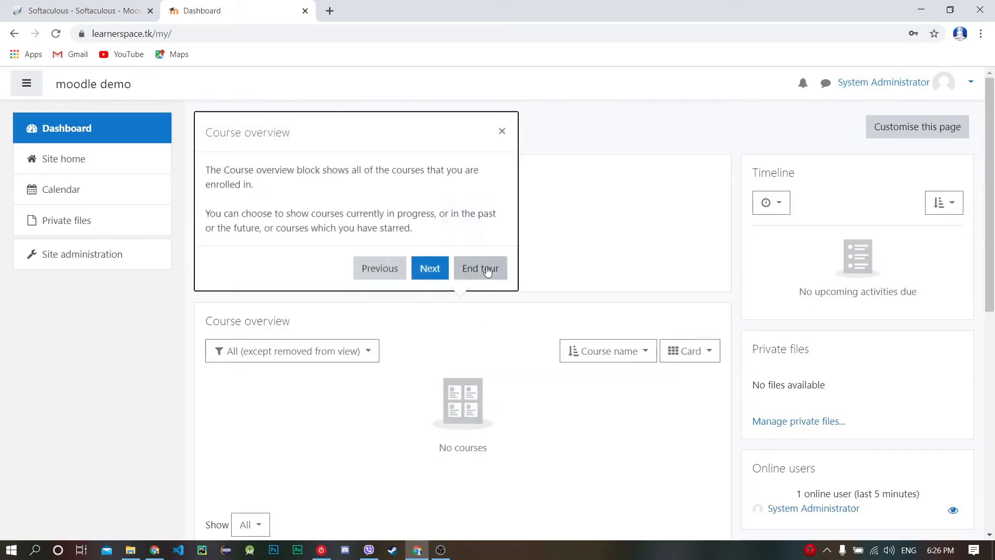
{"action": "left_click", "coordinate": [486, 267]}
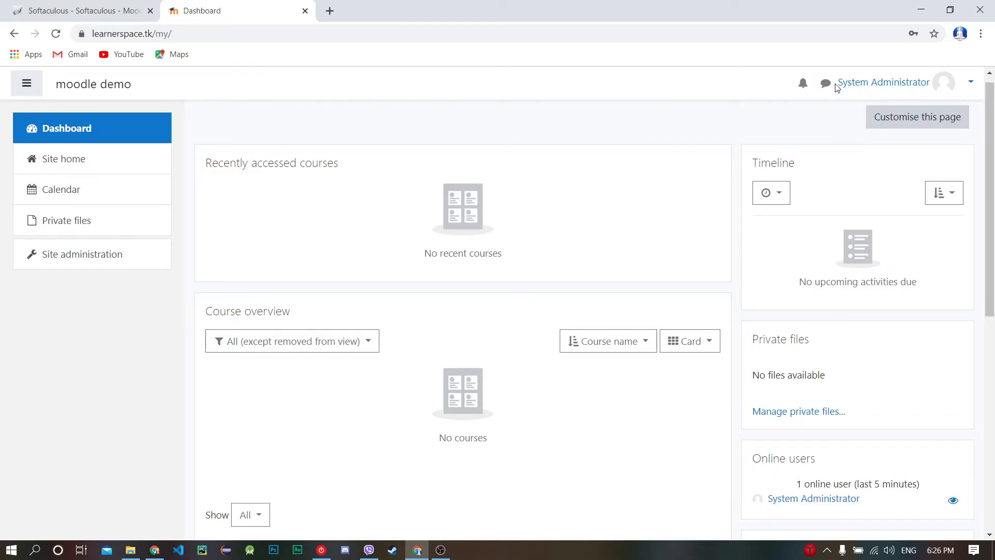
{"action": "left_click_drag", "start_coordinate": [837, 87], "coordinate": [932, 83]}
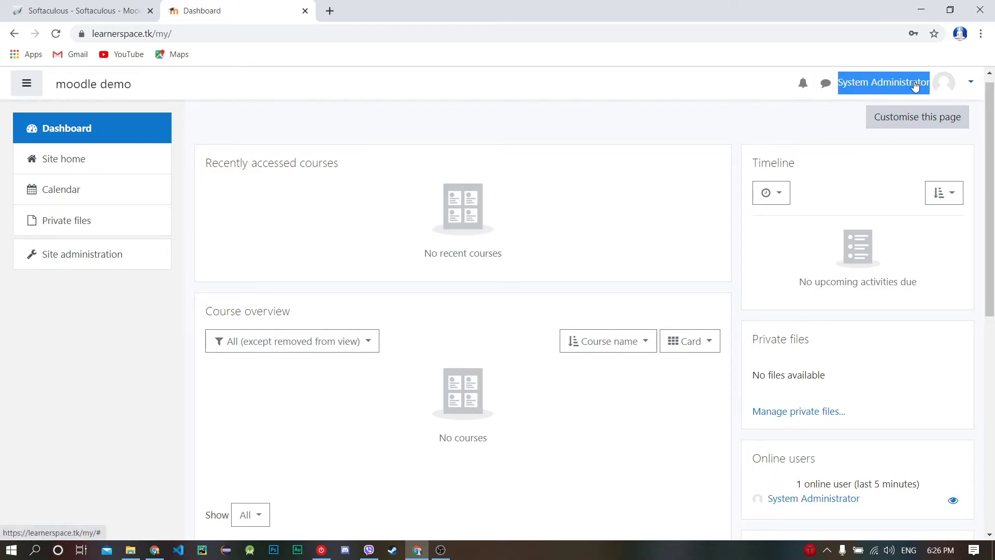
{"action": "left_click", "coordinate": [657, 84]}
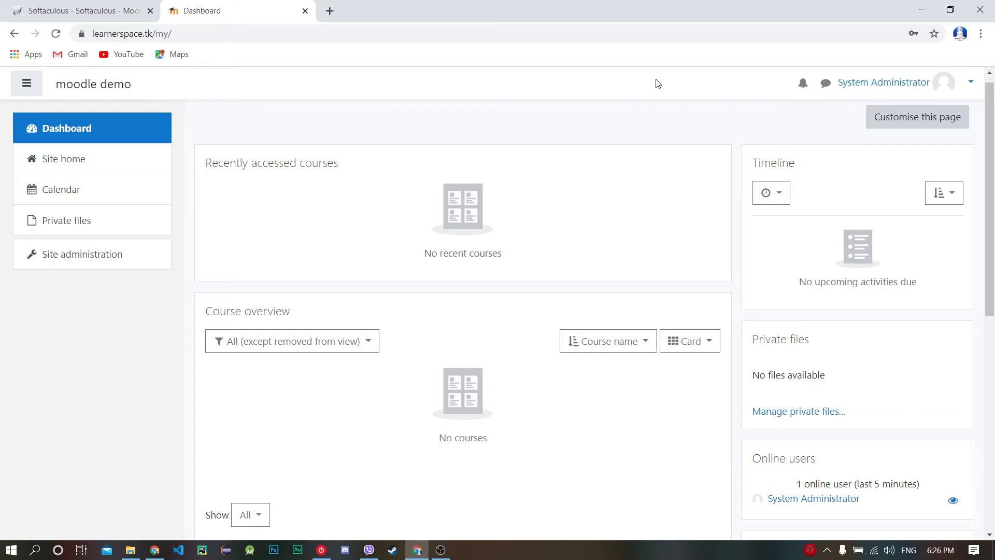